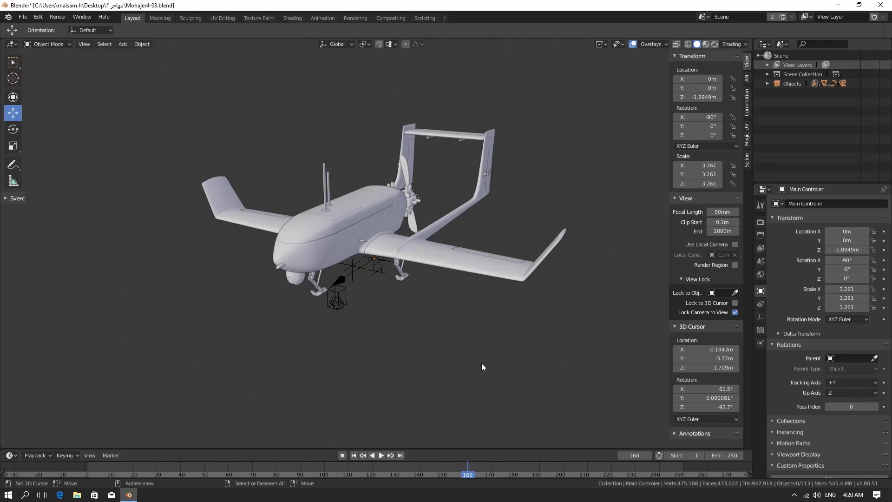
# Step: Maximize the 3D viewport, hide the sidebar, and view the drone in Rendered shading over the desert
pyautogui.hotkey('ctrl', 'space')
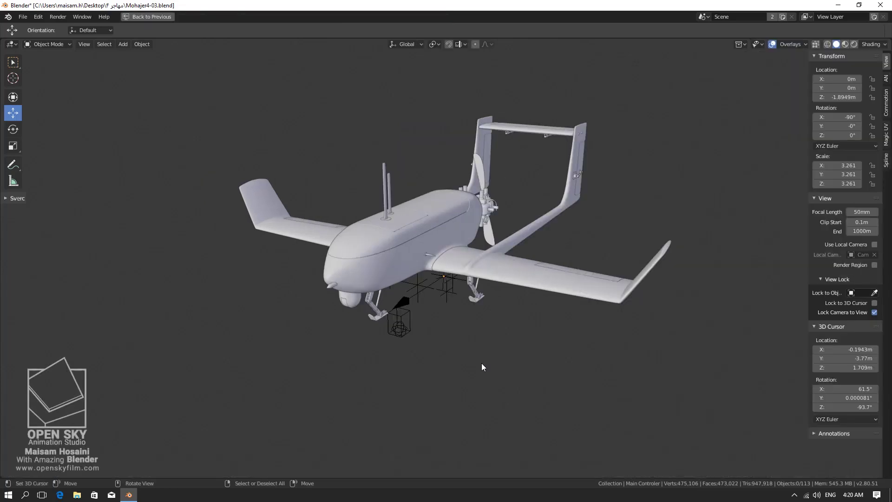
pyautogui.press('n')
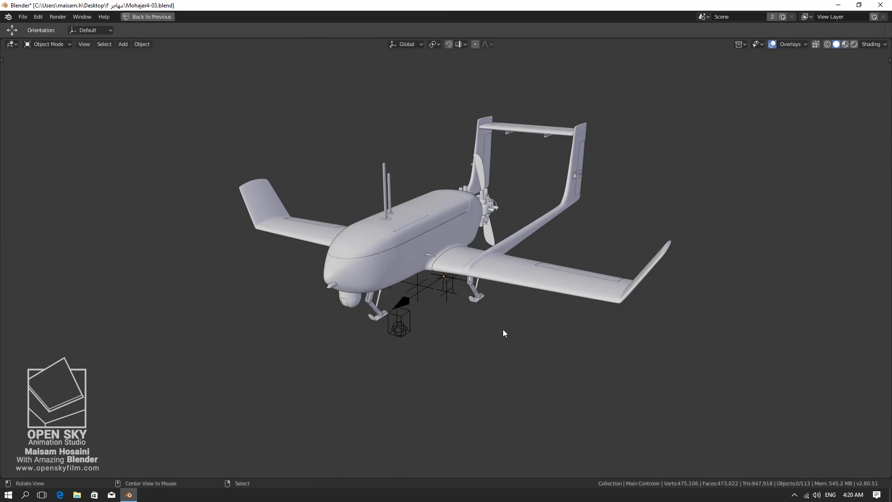
pyautogui.moveTo(504, 330)
pyautogui.mouseDown(button='middle')
pyautogui.moveTo(623, 306)
pyautogui.moveTo(770, 294)
pyautogui.moveTo(768, 304)
pyautogui.moveTo(556, 305)
pyautogui.moveTo(482, 319)
pyautogui.moveTo(432, 309)
pyautogui.moveTo(416, 329)
pyautogui.moveTo(428, 359)
pyautogui.moveTo(398, 368)
pyautogui.moveTo(350, 327)
pyautogui.moveTo(342, 305)
pyautogui.moveTo(380, 281)
pyautogui.moveTo(315, 309)
pyautogui.moveTo(350, 303)
pyautogui.mouseUp(button='middle')
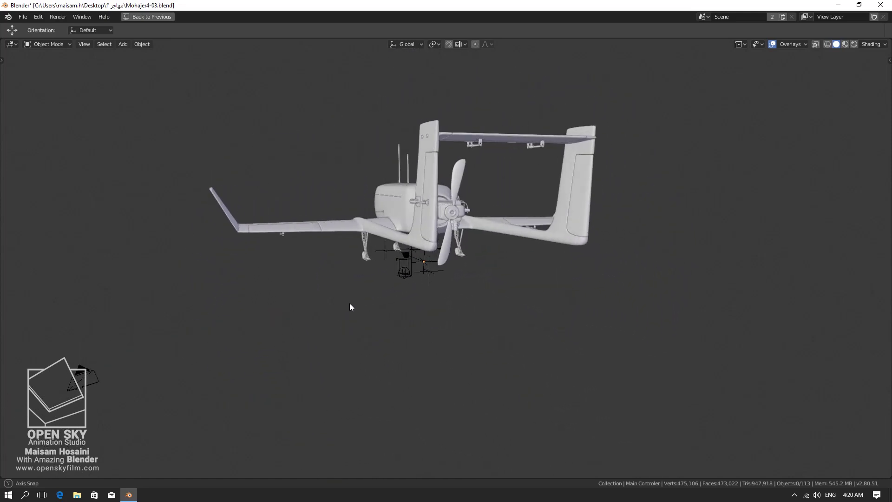
pyautogui.press('z')
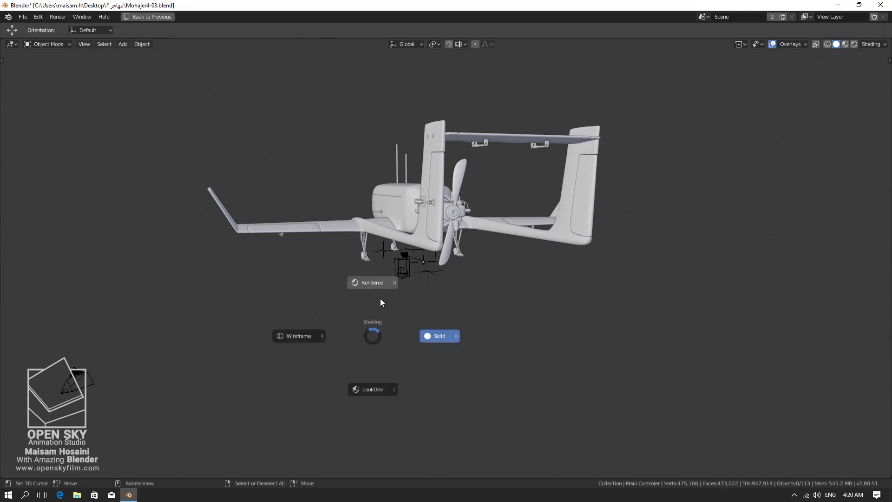
pyautogui.click(378, 285)
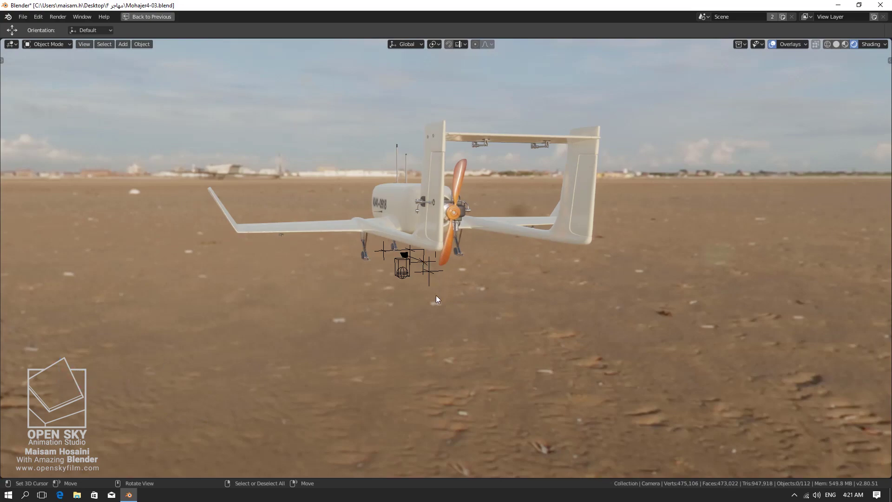
pyautogui.moveTo(449, 346)
pyautogui.mouseDown(button='middle')
pyautogui.moveTo(576, 350)
pyautogui.moveTo(381, 227)
pyautogui.mouseUp(button='middle')
pyautogui.scroll(3, 382, 230)
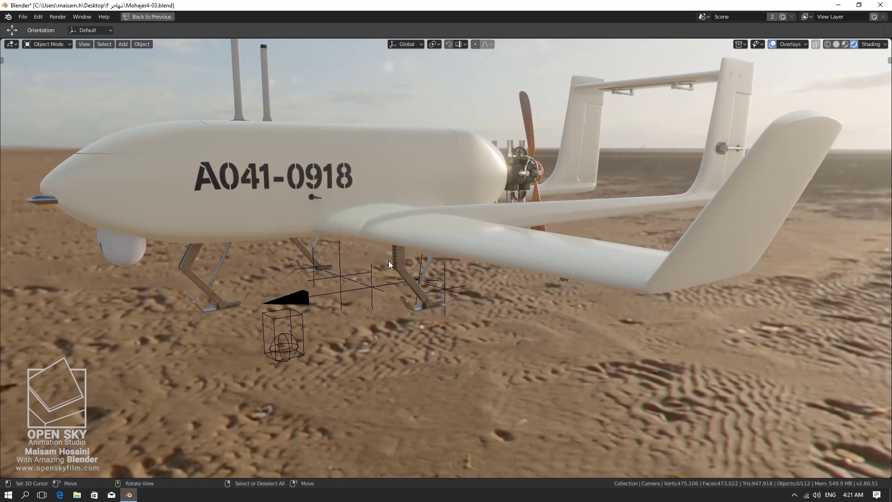
pyautogui.moveTo(390, 264)
pyautogui.mouseDown(button='middle')
pyautogui.moveTo(430, 273)
pyautogui.moveTo(411, 289)
pyautogui.moveTo(485, 293)
pyautogui.moveTo(495, 283)
pyautogui.moveTo(465, 219)
pyautogui.moveTo(412, 232)
pyautogui.mouseUp(button='middle')
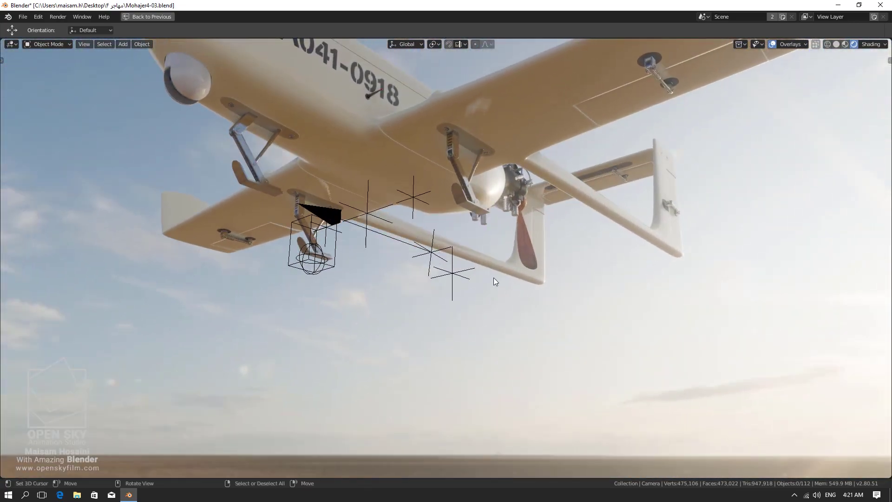
pyautogui.moveTo(493, 278)
pyautogui.mouseDown(button='middle')
pyautogui.moveTo(547, 285)
pyautogui.moveTo(605, 160)
pyautogui.moveTo(619, 197)
pyautogui.moveTo(514, 237)
pyautogui.moveTo(489, 283)
pyautogui.moveTo(529, 222)
pyautogui.moveTo(512, 281)
pyautogui.moveTo(534, 258)
pyautogui.moveTo(556, 252)
pyautogui.moveTo(598, 267)
pyautogui.moveTo(660, 263)
pyautogui.moveTo(640, 260)
pyautogui.moveTo(630, 242)
pyautogui.moveTo(605, 232)
pyautogui.moveTo(552, 222)
pyautogui.moveTo(474, 244)
pyautogui.moveTo(395, 246)
pyautogui.moveTo(379, 255)
pyautogui.moveTo(376, 276)
pyautogui.moveTo(454, 274)
pyautogui.moveTo(489, 317)
pyautogui.moveTo(507, 298)
pyautogui.moveTo(504, 212)
pyautogui.moveTo(534, 252)
pyautogui.moveTo(513, 258)
pyautogui.moveTo(606, 328)
pyautogui.moveTo(576, 342)
pyautogui.moveTo(560, 280)
pyautogui.moveTo(575, 279)
pyautogui.moveTo(613, 311)
pyautogui.moveTo(673, 325)
pyautogui.moveTo(855, 322)
pyautogui.moveTo(10, 324)
pyautogui.mouseUp(button='middle')
pyautogui.scroll(2, 511, 246)
pyautogui.scroll(2, 518, 245)
pyautogui.scroll(-5, 518, 252)
pyautogui.scroll(2, 503, 227)
pyautogui.scroll(4, 535, 227)
pyautogui.scroll(-3, 606, 329)
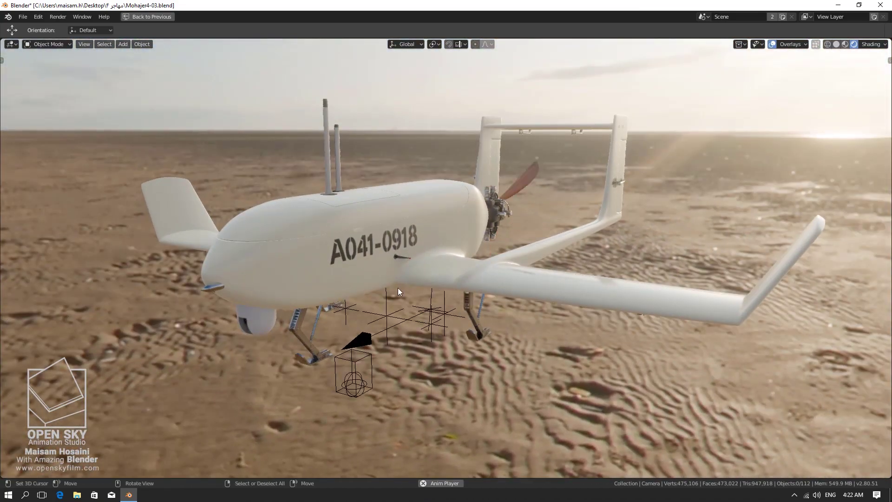
# Step: Test an X rotation on Main Controler, cancel it, then turn the whole drone about Z
pyautogui.moveTo(470, 279)
pyautogui.mouseDown(button='middle')
pyautogui.moveTo(370, 263)
pyautogui.moveTo(339, 270)
pyautogui.moveTo(344, 245)
pyautogui.moveTo(431, 250)
pyautogui.moveTo(432, 260)
pyautogui.mouseUp(button='middle')
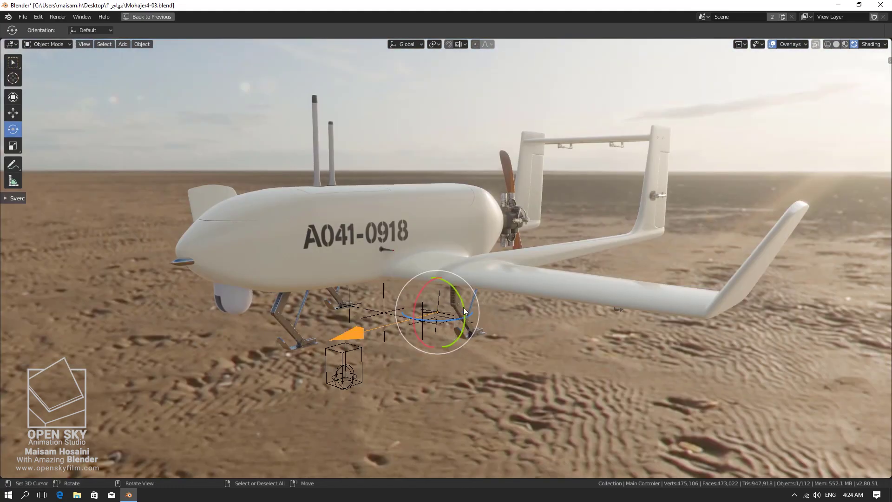
pyautogui.moveTo(462, 299)
pyautogui.mouseDown()
pyautogui.moveTo(455, 281)
pyautogui.moveTo(445, 289)
pyautogui.moveTo(418, 284)
pyautogui.moveTo(425, 258)
pyautogui.mouseUp()
pyautogui.press('x')
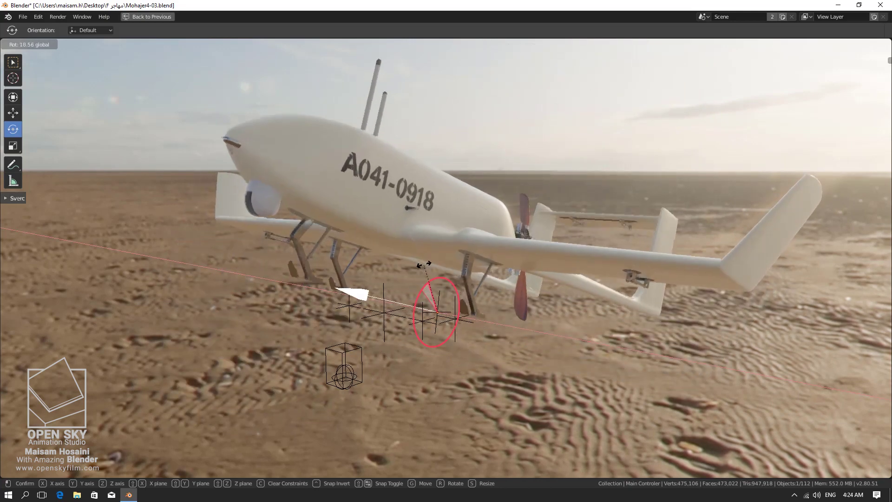
pyautogui.rightClick(425, 259)
pyautogui.moveTo(444, 319); pyautogui.dragTo(445, 317)
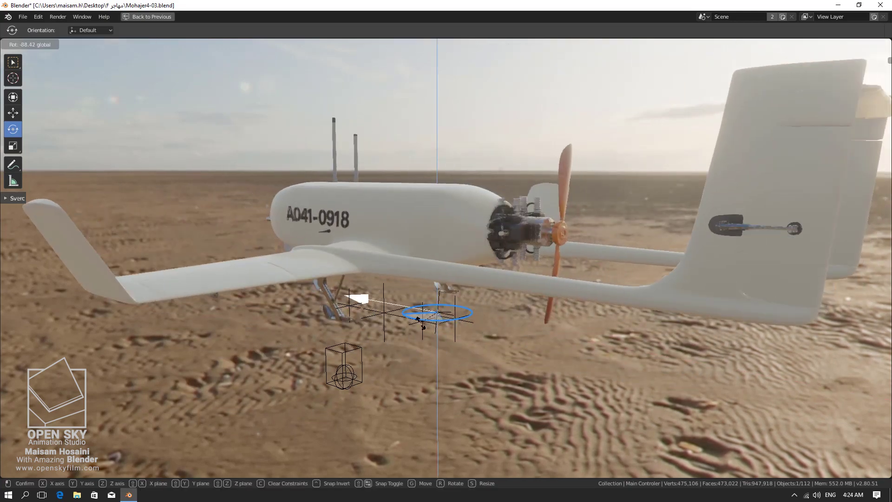
pyautogui.moveTo(445, 317); pyautogui.dragTo(411, 328)
# Step: Select Wing Controler 03-04 and tilt it about the X axis
pyautogui.click(388, 312)
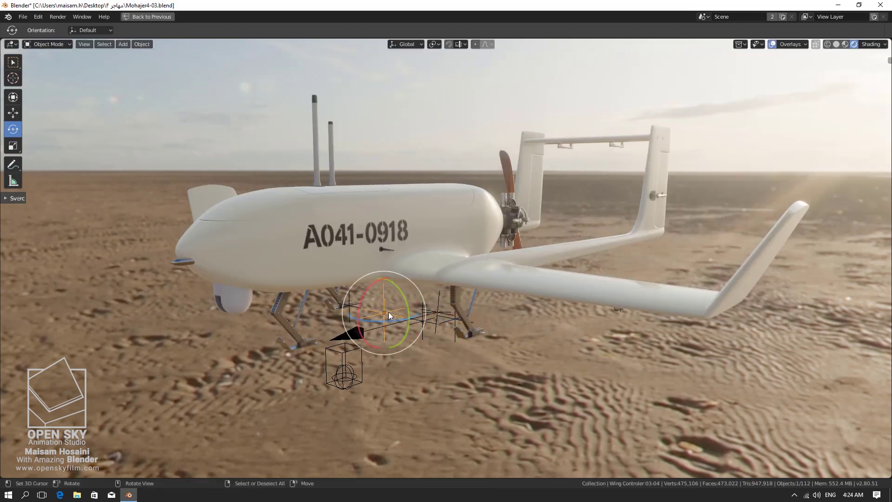
pyautogui.moveTo(425, 317); pyautogui.dragTo(426, 336, button='middle')
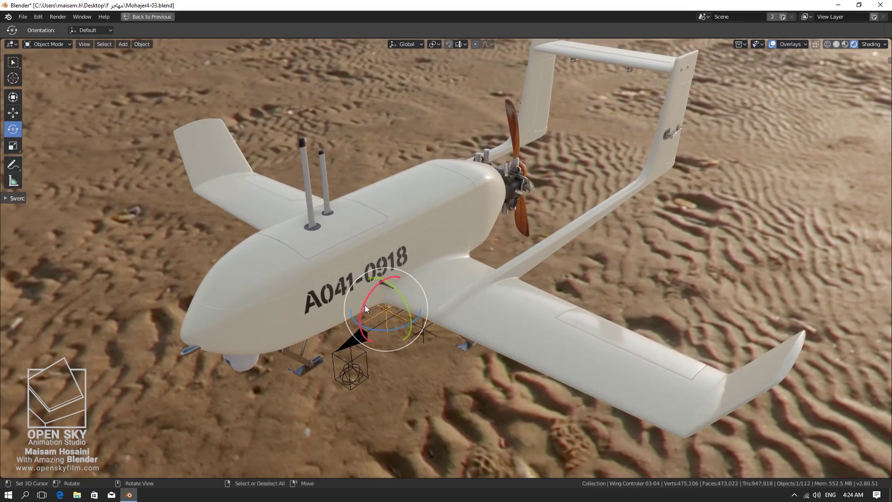
pyautogui.moveTo(364, 305); pyautogui.dragTo(417, 383)
pyautogui.moveTo(417, 383); pyautogui.dragTo(417, 300, button='middle')
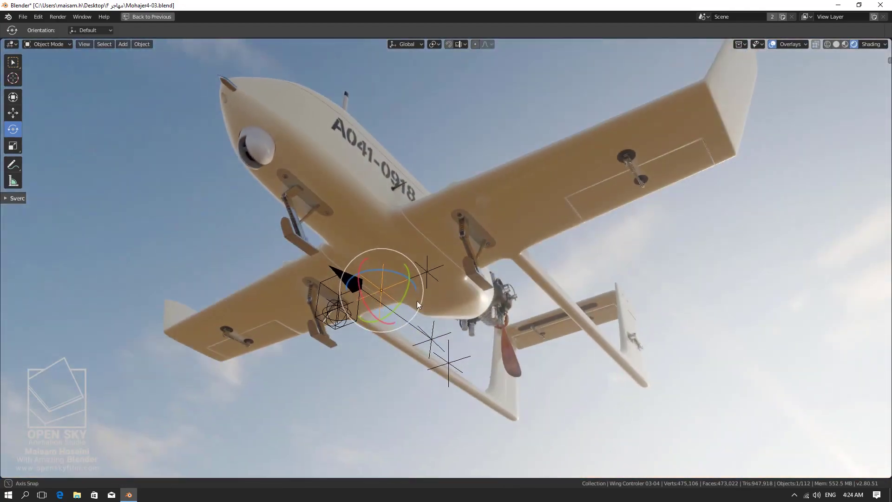
# Step: Tilt the Wing Controler 03 and 04 surfaces about X, viewed from beneath the drone
pyautogui.moveTo(615, 182)
pyautogui.mouseDown(button='middle')
pyautogui.moveTo(637, 188)
pyautogui.moveTo(595, 241)
pyautogui.moveTo(592, 293)
pyautogui.moveTo(525, 319)
pyautogui.mouseUp(button='middle')
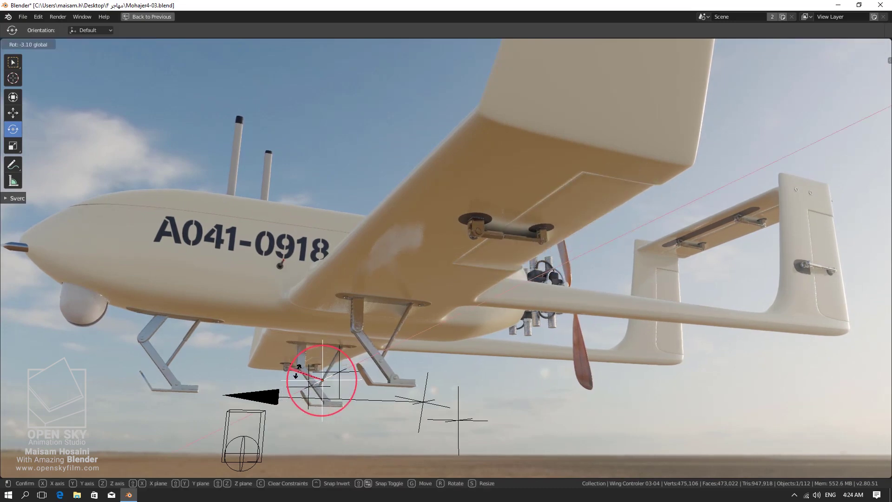
pyautogui.moveTo(374, 413); pyautogui.dragTo(385, 387, button='middle')
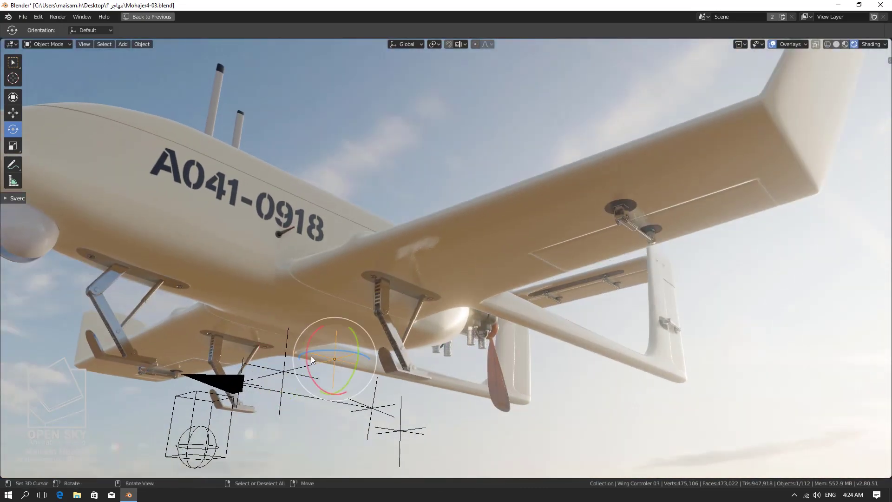
pyautogui.moveTo(312, 359)
pyautogui.mouseDown()
pyautogui.moveTo(308, 350)
pyautogui.moveTo(308, 370)
pyautogui.mouseUp()
pyautogui.moveTo(288, 403); pyautogui.dragTo(344, 404, button='middle')
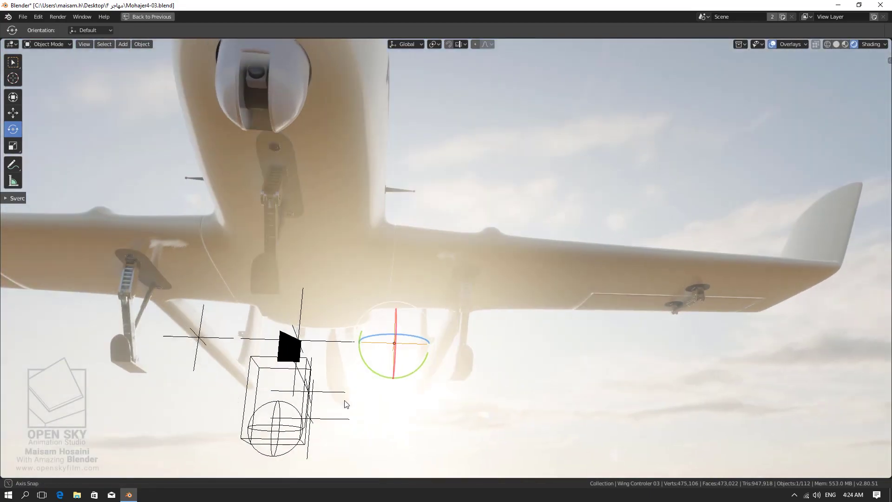
pyautogui.moveTo(237, 383)
pyautogui.mouseDown(button='middle')
pyautogui.moveTo(442, 389)
pyautogui.moveTo(526, 358)
pyautogui.mouseUp(button='middle')
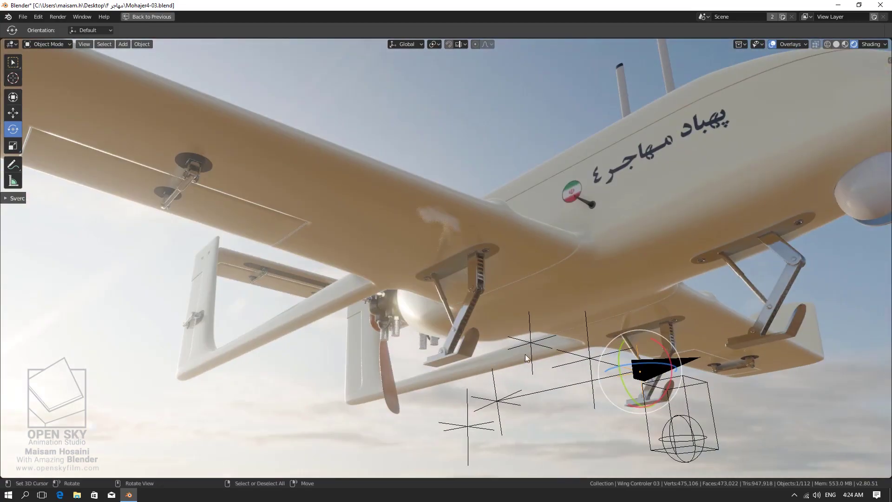
pyautogui.moveTo(556, 343); pyautogui.dragTo(531, 337)
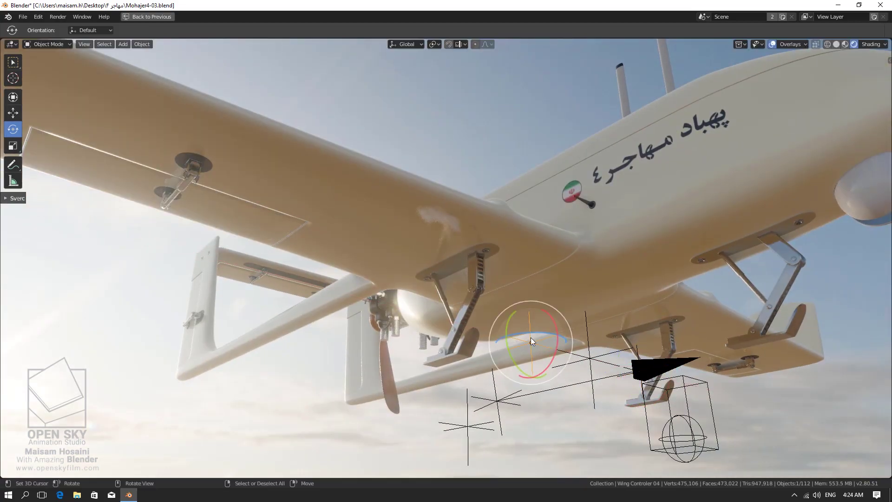
pyautogui.moveTo(530, 338)
pyautogui.mouseDown(button='middle')
pyautogui.moveTo(484, 366)
pyautogui.moveTo(398, 374)
pyautogui.moveTo(586, 340)
pyautogui.moveTo(568, 367)
pyautogui.moveTo(350, 376)
pyautogui.mouseUp(button='middle')
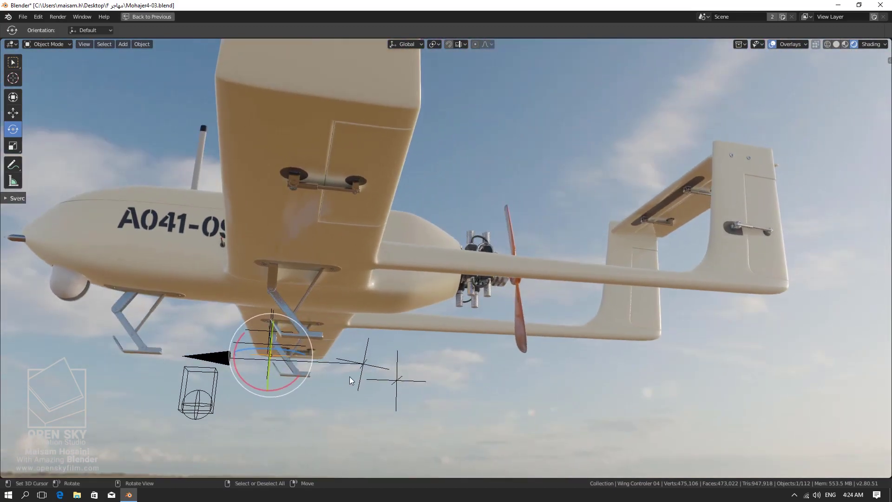
# Step: Set the transform orientation to Local and tilt Wing Controler 02 about X
pyautogui.click(406, 44)
pyautogui.click(395, 81)
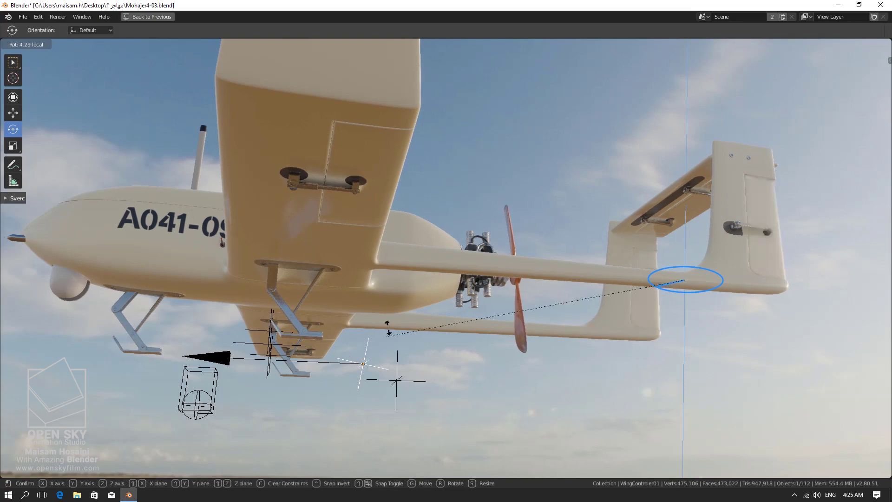
pyautogui.click(405, 384)
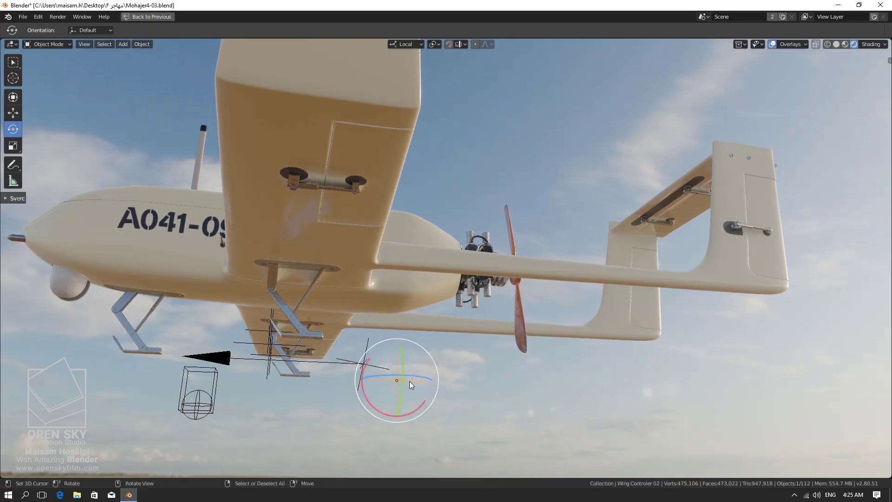
pyautogui.moveTo(382, 408); pyautogui.dragTo(376, 408)
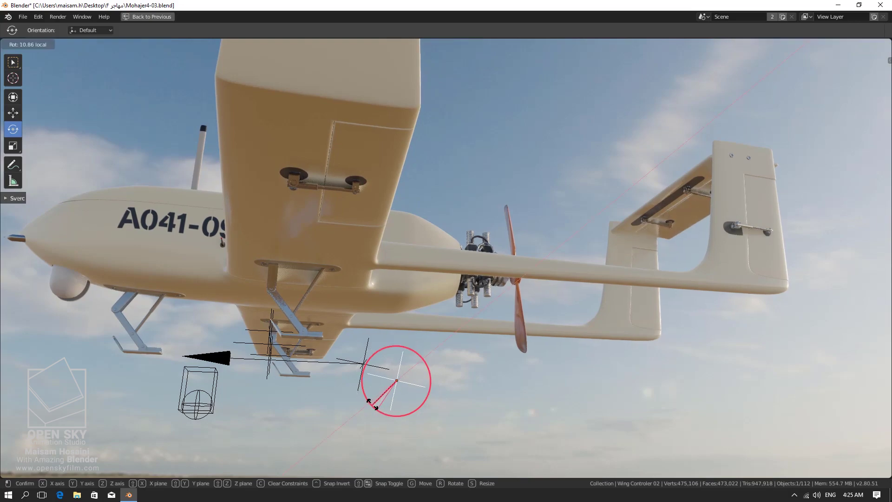
pyautogui.moveTo(472, 418); pyautogui.dragTo(403, 461, button='middle')
pyautogui.moveTo(416, 375)
pyautogui.mouseDown(button='middle')
pyautogui.moveTo(433, 400)
pyautogui.moveTo(425, 349)
pyautogui.mouseUp(button='middle')
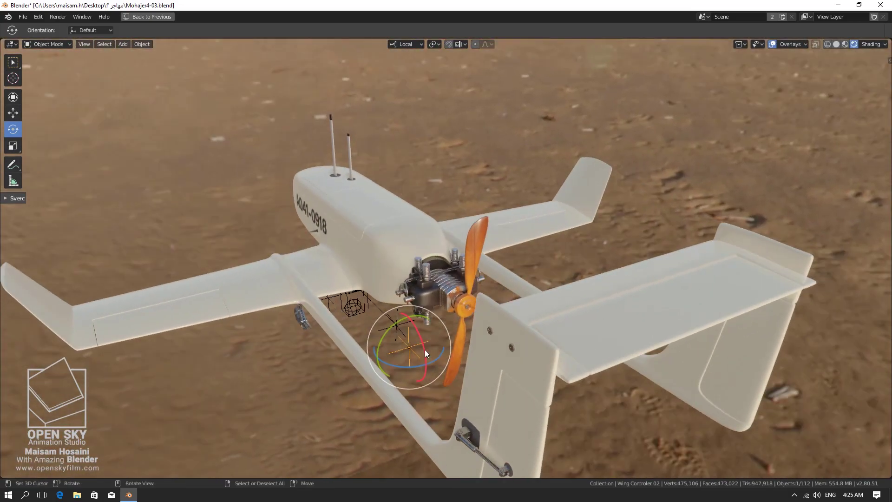
# Step: Rotate Wing Controler 02 about its local X axis, confirm, and view the drone from the side
pyautogui.moveTo(425, 349)
pyautogui.mouseDown()
pyautogui.moveTo(423, 331)
pyautogui.moveTo(423, 346)
pyautogui.mouseUp()
pyautogui.moveTo(424, 350)
pyautogui.mouseDown(button='middle')
pyautogui.moveTo(539, 374)
pyautogui.moveTo(535, 330)
pyautogui.moveTo(492, 297)
pyautogui.moveTo(496, 285)
pyautogui.moveTo(462, 277)
pyautogui.moveTo(469, 263)
pyautogui.mouseUp(button='middle')
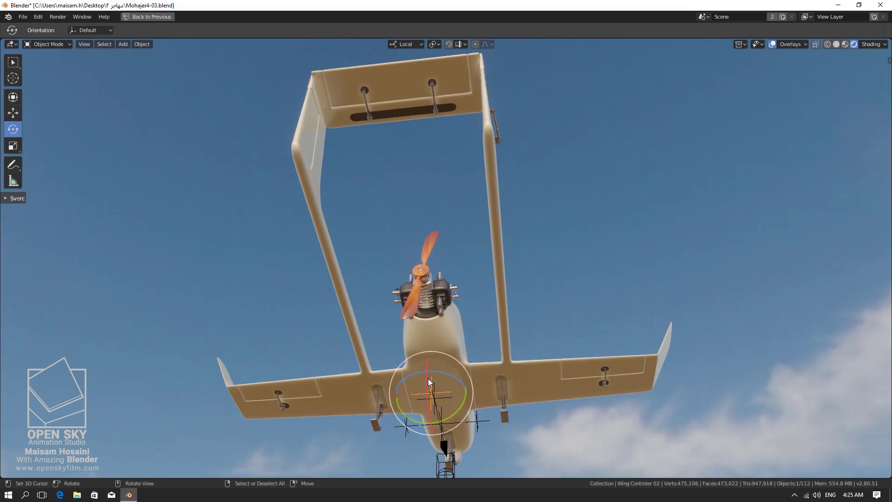
pyautogui.moveTo(428, 379); pyautogui.dragTo(422, 384)
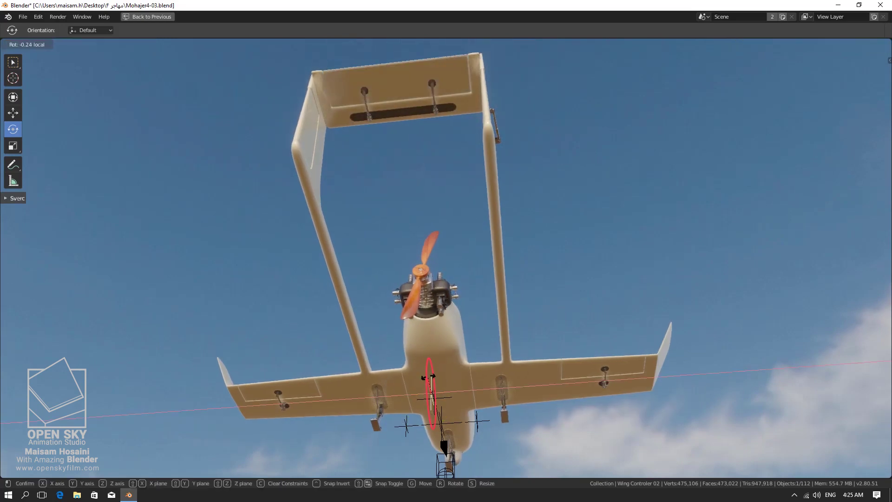
pyautogui.moveTo(428, 377); pyautogui.dragTo(437, 375)
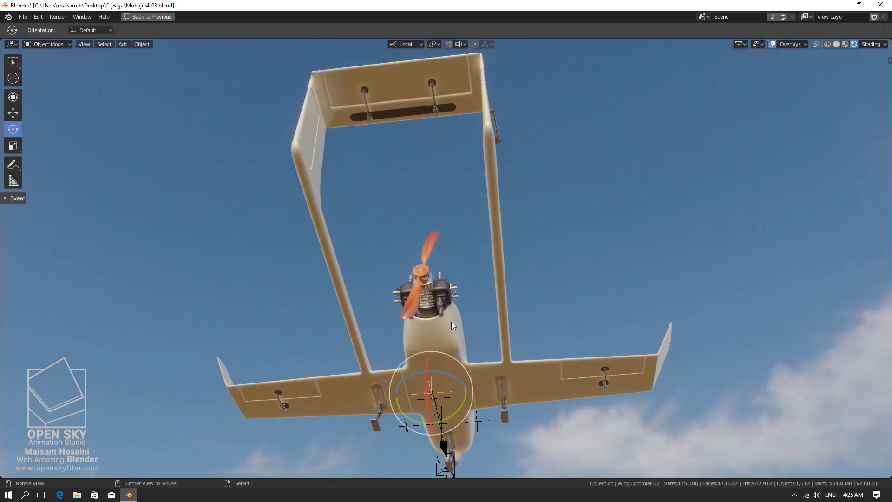
pyautogui.moveTo(453, 324)
pyautogui.mouseDown(button='middle')
pyautogui.moveTo(531, 377)
pyautogui.moveTo(643, 367)
pyautogui.mouseUp(button='middle')
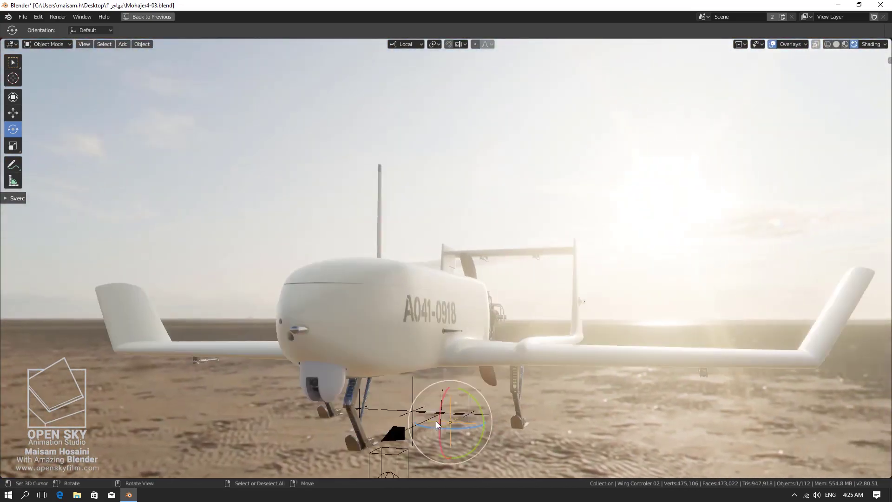
# Step: Zoom in to a front view of the drone's nose, then a side-front view
pyautogui.moveTo(436, 421); pyautogui.dragTo(367, 377, button='middle')
pyautogui.scroll(5, 368, 377)
pyautogui.moveTo(405, 354)
pyautogui.mouseDown(button='middle')
pyautogui.moveTo(428, 389)
pyautogui.moveTo(500, 394)
pyautogui.mouseUp(button='middle')
pyautogui.moveTo(589, 341)
pyautogui.mouseDown(button='middle')
pyautogui.moveTo(530, 315)
pyautogui.moveTo(469, 350)
pyautogui.moveTo(540, 386)
pyautogui.moveTo(513, 325)
pyautogui.moveTo(493, 305)
pyautogui.moveTo(433, 375)
pyautogui.mouseUp(button='middle')
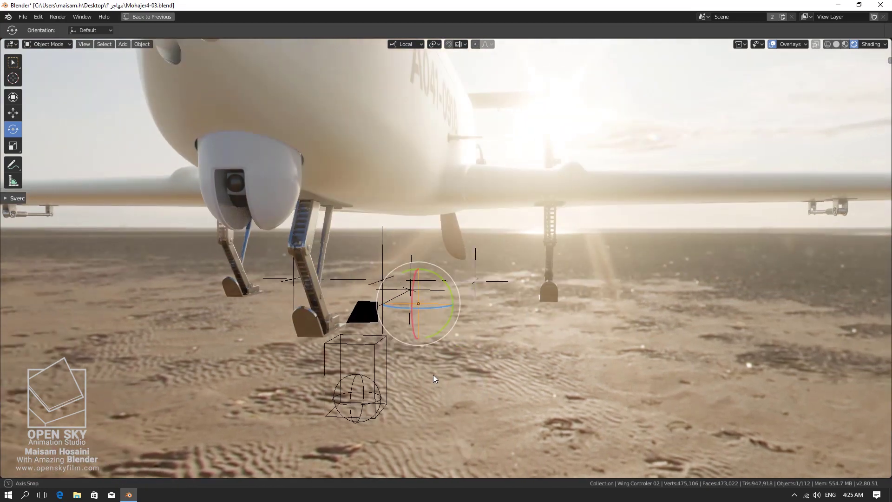
# Step: Rotate the camera controller about Z, freely, and about X, checking from several angles
pyautogui.click(377, 369)
pyautogui.moveTo(386, 379); pyautogui.dragTo(459, 347)
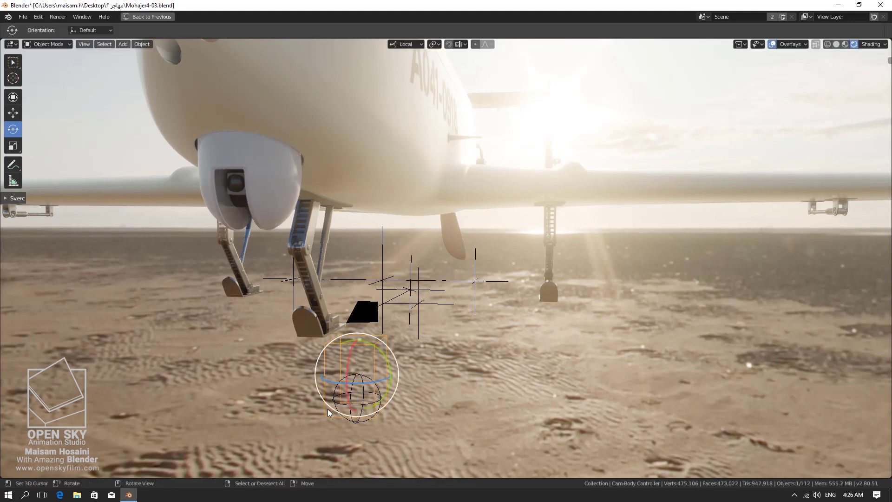
pyautogui.moveTo(359, 394); pyautogui.dragTo(352, 386)
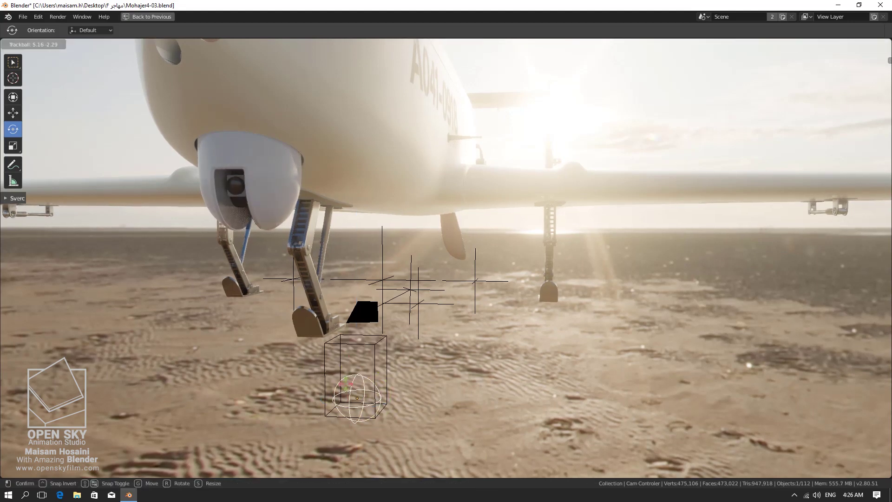
pyautogui.moveTo(434, 357)
pyautogui.keyDown('alt'); pyautogui.mouseDown()
pyautogui.moveTo(448, 355)
pyautogui.moveTo(425, 389)
pyautogui.moveTo(442, 376)
pyautogui.moveTo(491, 403)
pyautogui.moveTo(467, 388)
pyautogui.mouseUp(); pyautogui.keyUp('alt')
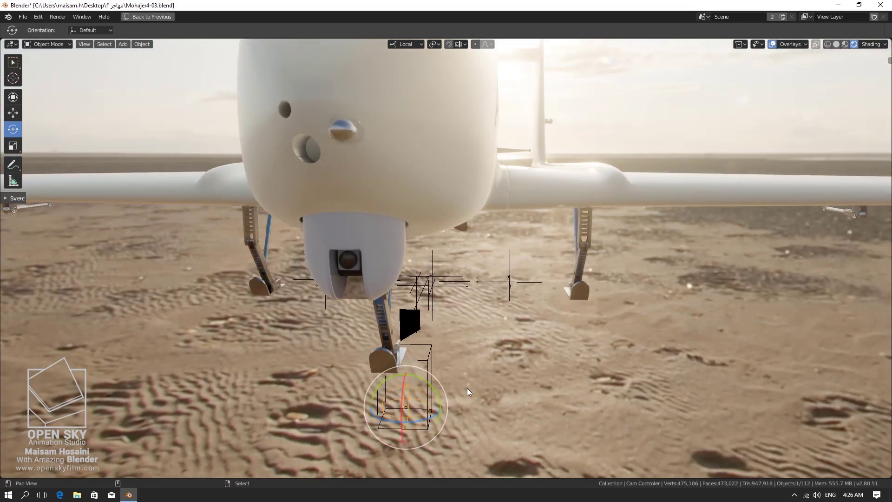
pyautogui.moveTo(402, 387); pyautogui.dragTo(405, 420)
pyautogui.moveTo(565, 398)
pyautogui.keyDown('alt'); pyautogui.mouseDown()
pyautogui.moveTo(549, 378)
pyautogui.moveTo(536, 383)
pyautogui.moveTo(451, 361)
pyautogui.moveTo(586, 391)
pyautogui.mouseUp(); pyautogui.keyUp('alt')
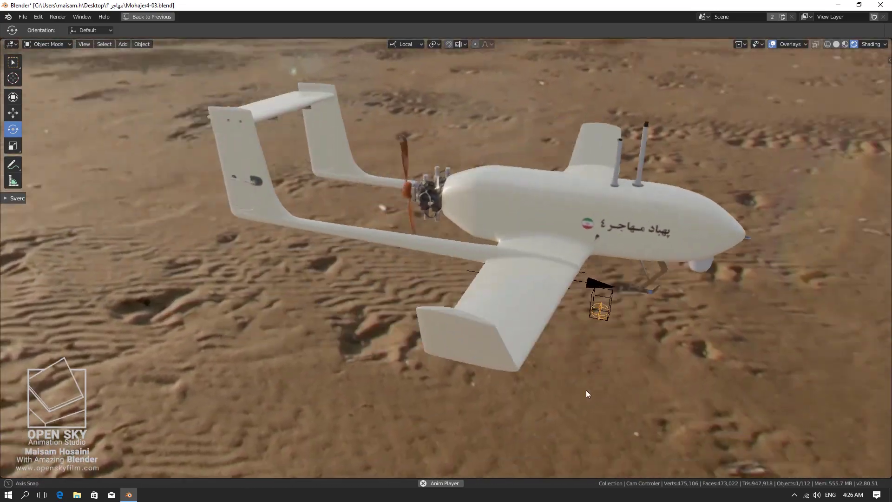
pyautogui.moveTo(585, 391)
pyautogui.mouseDown(button='middle')
pyautogui.moveTo(726, 385)
pyautogui.moveTo(890, 363)
pyautogui.mouseUp(button='middle')
pyautogui.moveTo(3, 367)
pyautogui.mouseDown(button='middle')
pyautogui.moveTo(10, 381)
pyautogui.moveTo(890, 379)
pyautogui.moveTo(868, 346)
pyautogui.mouseUp(button='middle')
# Step: Look through the scene camera and render a closer three-quarter shot of the drone
pyautogui.press('KP_0')
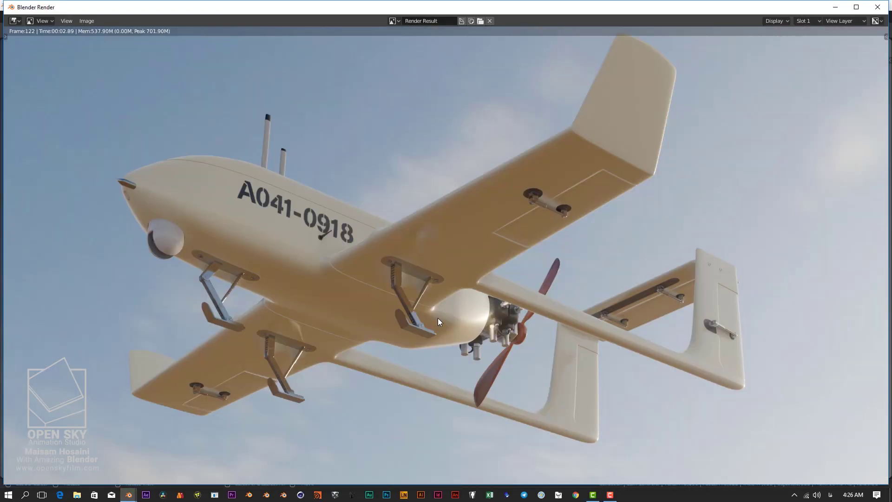
pyautogui.press('Escape')
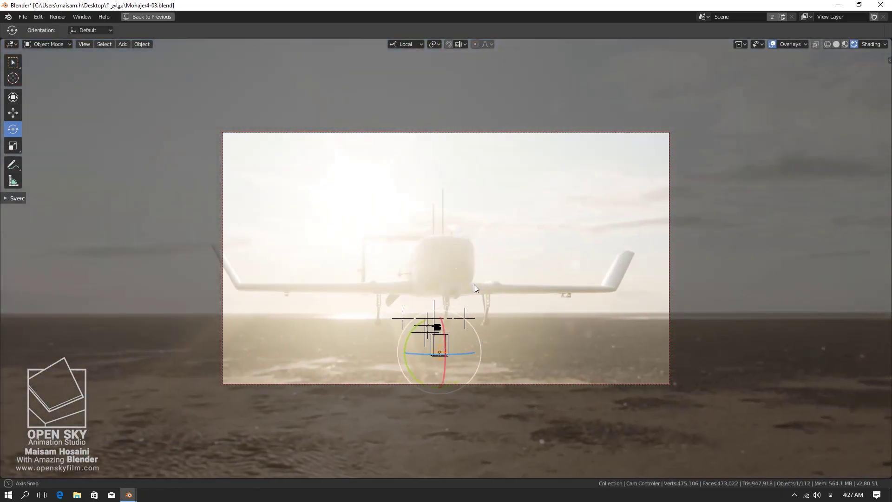
pyautogui.moveTo(474, 288)
pyautogui.mouseDown(button='middle')
pyautogui.moveTo(484, 282)
pyautogui.moveTo(480, 296)
pyautogui.mouseUp(button='middle')
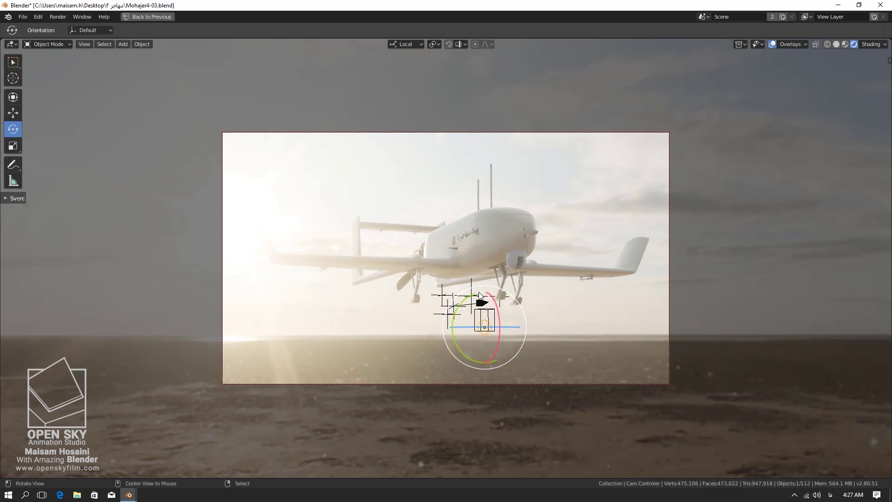
pyautogui.press('F12')
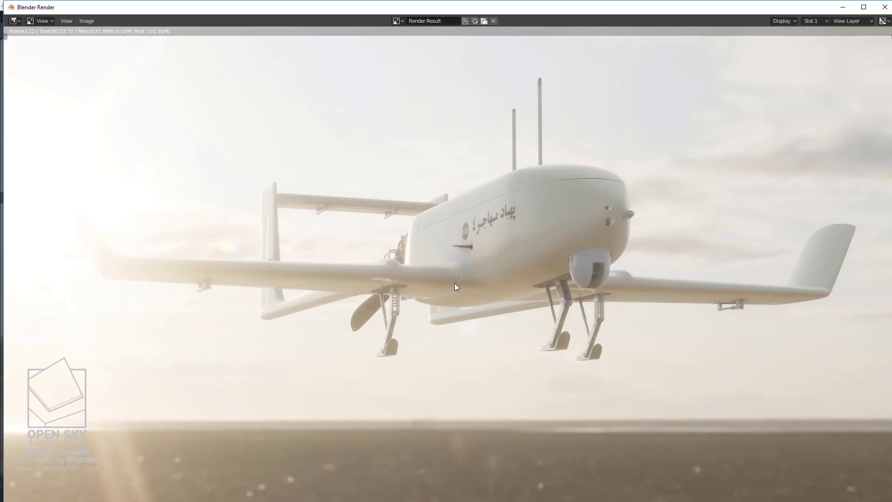
# Step: Re-angle Cam Controler so the camera looks up at the drone's underside
pyautogui.press('Escape')
pyautogui.moveTo(570, 250); pyautogui.dragTo(596, 209, button='middle')
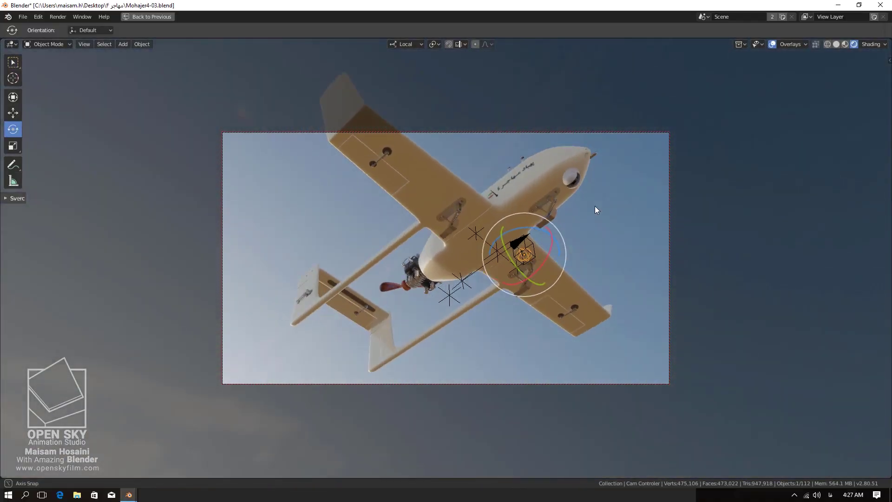
pyautogui.moveTo(576, 246)
pyautogui.mouseDown(button='middle')
pyautogui.moveTo(556, 207)
pyautogui.moveTo(495, 230)
pyautogui.moveTo(439, 256)
pyautogui.moveTo(462, 246)
pyautogui.moveTo(498, 259)
pyautogui.moveTo(470, 279)
pyautogui.moveTo(467, 294)
pyautogui.mouseUp(button='middle')
# Step: Render the underside shot against the sky, then aim the camera down onto the drone
pyautogui.press('F12')
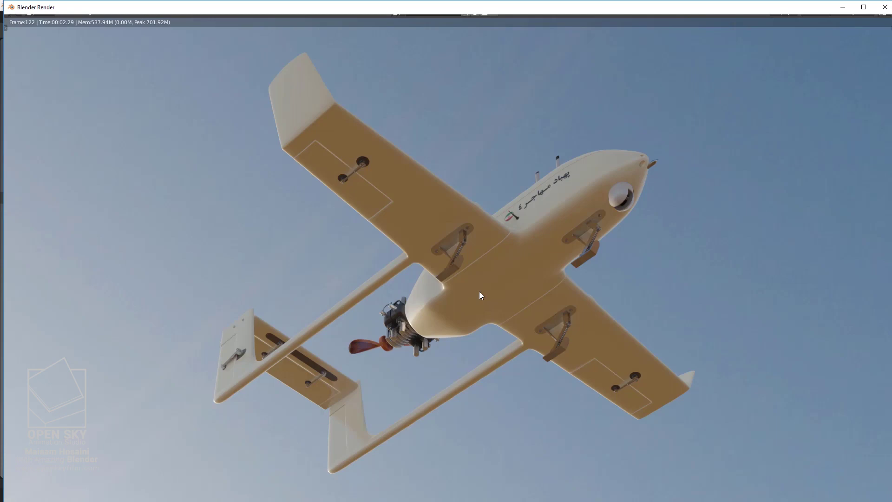
pyautogui.press('Escape')
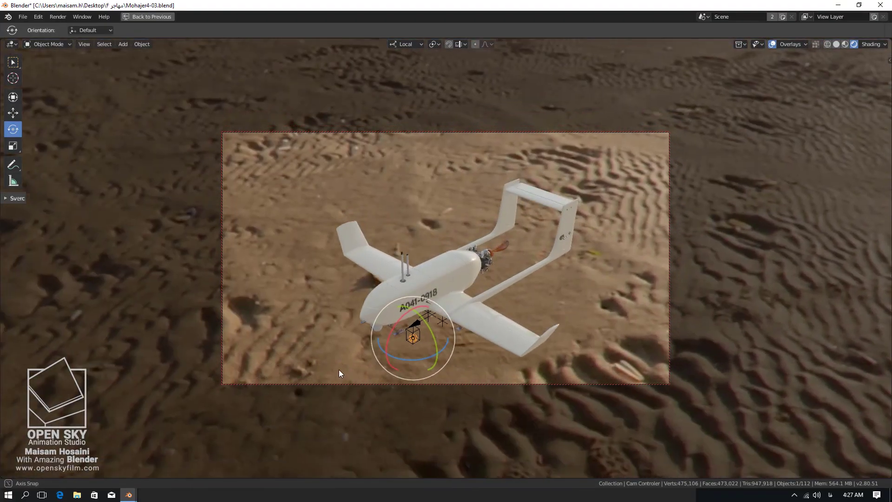
pyautogui.moveTo(357, 357); pyautogui.dragTo(331, 380, button='middle')
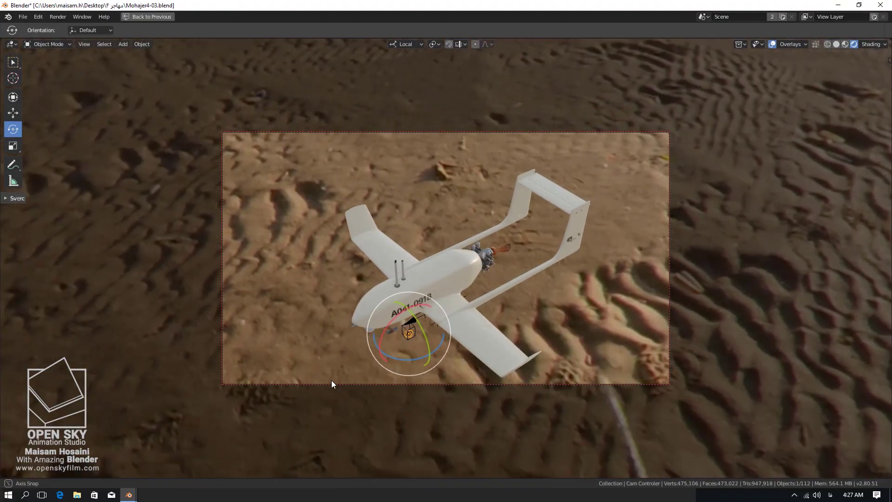
pyautogui.moveTo(490, 312); pyautogui.dragTo(479, 301, button='middle')
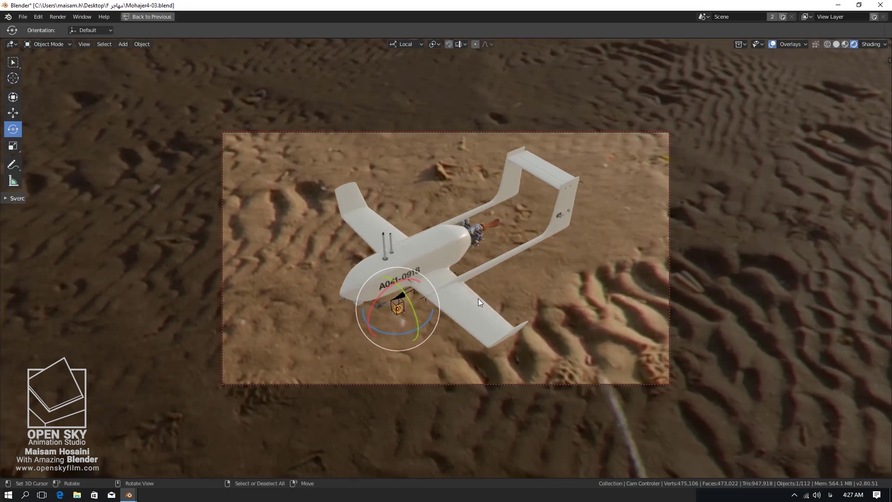
# Step: Render the overhead shot over sand, then a side-view shot over the desert
pyautogui.press('F12')
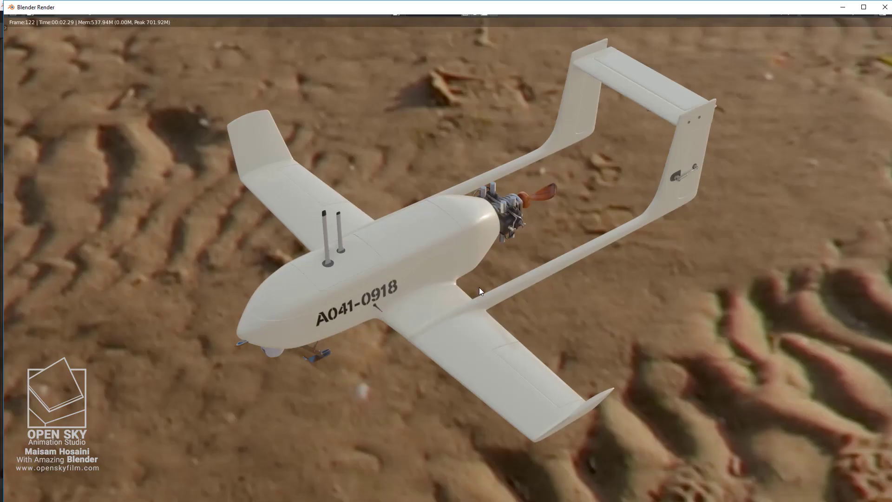
pyautogui.press('Escape')
pyautogui.moveTo(550, 298)
pyautogui.mouseDown(button='middle')
pyautogui.moveTo(436, 274)
pyautogui.moveTo(426, 262)
pyautogui.moveTo(435, 271)
pyautogui.moveTo(416, 269)
pyautogui.moveTo(486, 261)
pyautogui.moveTo(512, 241)
pyautogui.moveTo(492, 268)
pyautogui.mouseUp(button='middle')
pyautogui.press('F12')
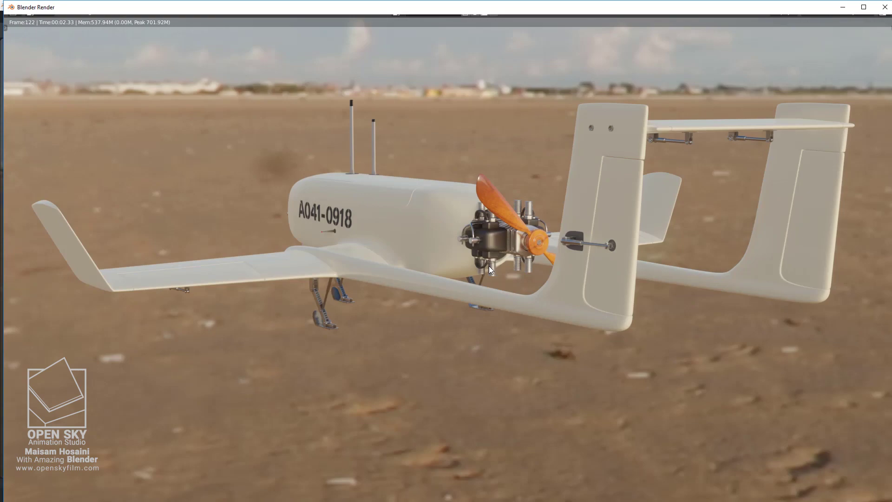
# Step: Swing the camera overhead and render a top-down shot of the drone
pyautogui.press('Escape')
pyautogui.moveTo(506, 244)
pyautogui.mouseDown(button='middle')
pyautogui.moveTo(480, 298)
pyautogui.moveTo(499, 281)
pyautogui.moveTo(451, 267)
pyautogui.moveTo(445, 314)
pyautogui.mouseUp(button='middle')
pyautogui.moveTo(496, 294)
pyautogui.mouseDown(button='middle')
pyautogui.moveTo(487, 278)
pyautogui.moveTo(494, 303)
pyautogui.moveTo(530, 301)
pyautogui.moveTo(400, 289)
pyautogui.mouseUp(button='middle')
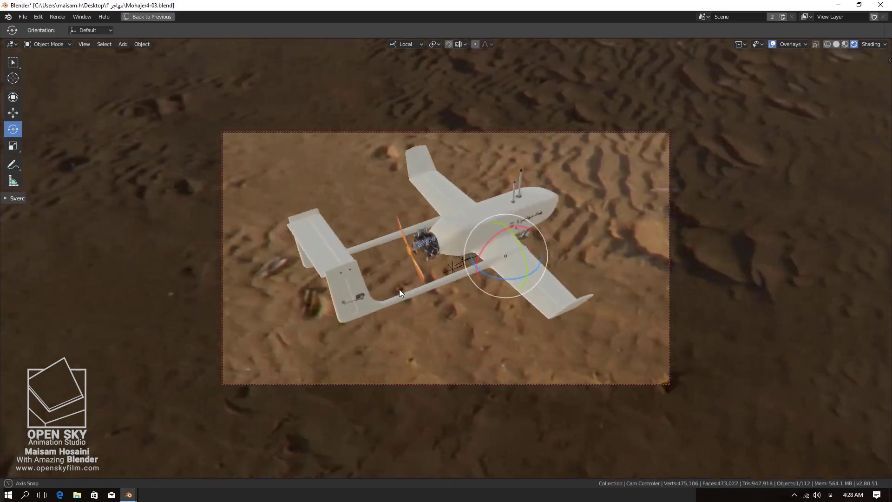
pyautogui.press('F12')
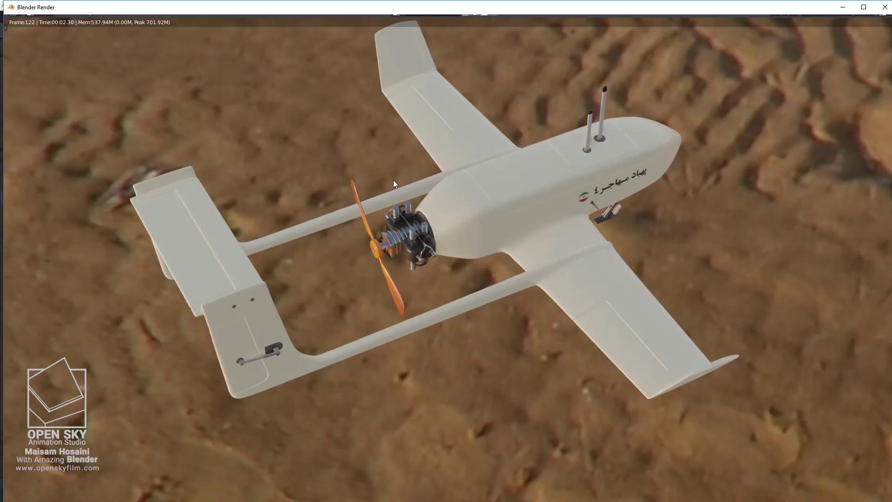
# Step: Rotate the camera behind the drone toward the sun and render the rear sunset shot
pyautogui.press('Escape')
pyautogui.press('r')
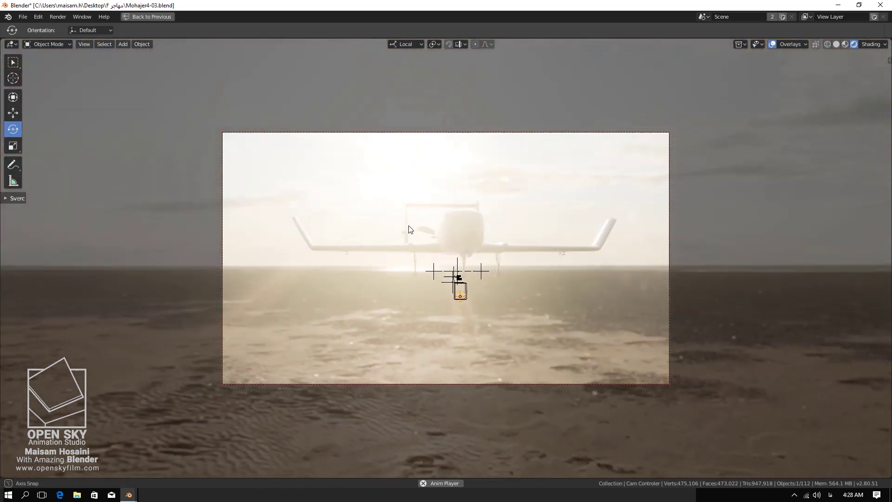
pyautogui.click(409, 229)
pyautogui.press('F12')
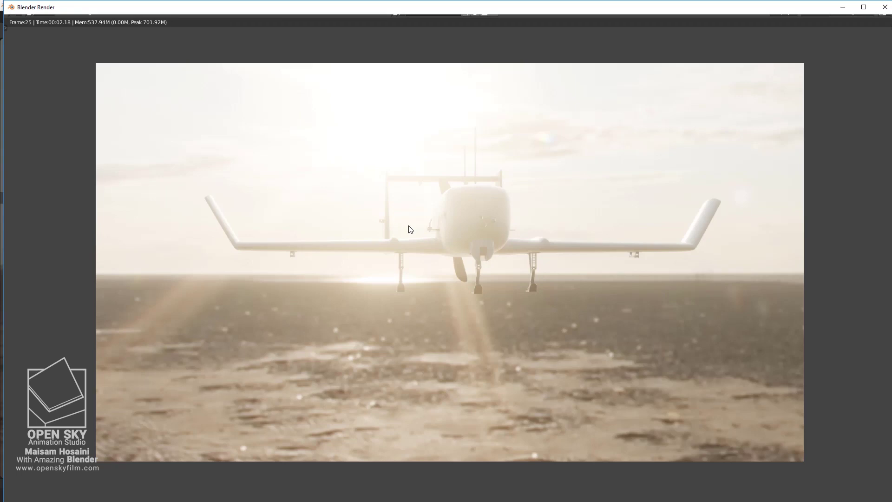
pyautogui.press('Escape')
pyautogui.press('r')
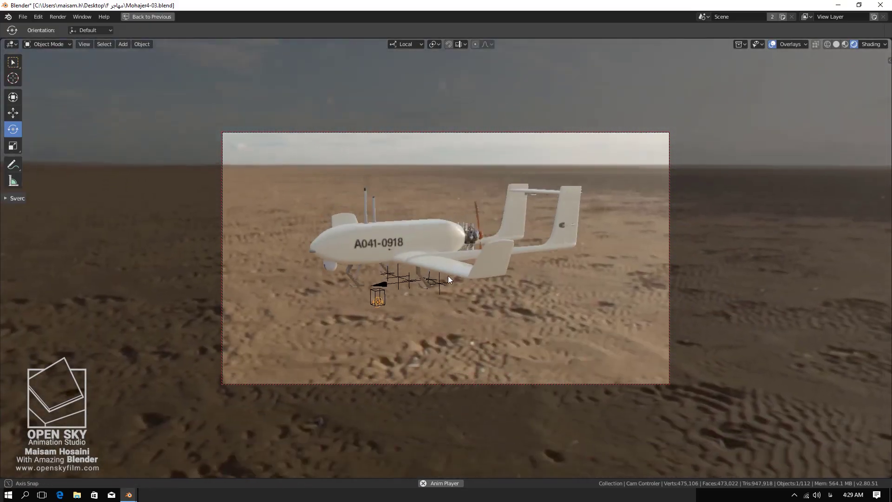